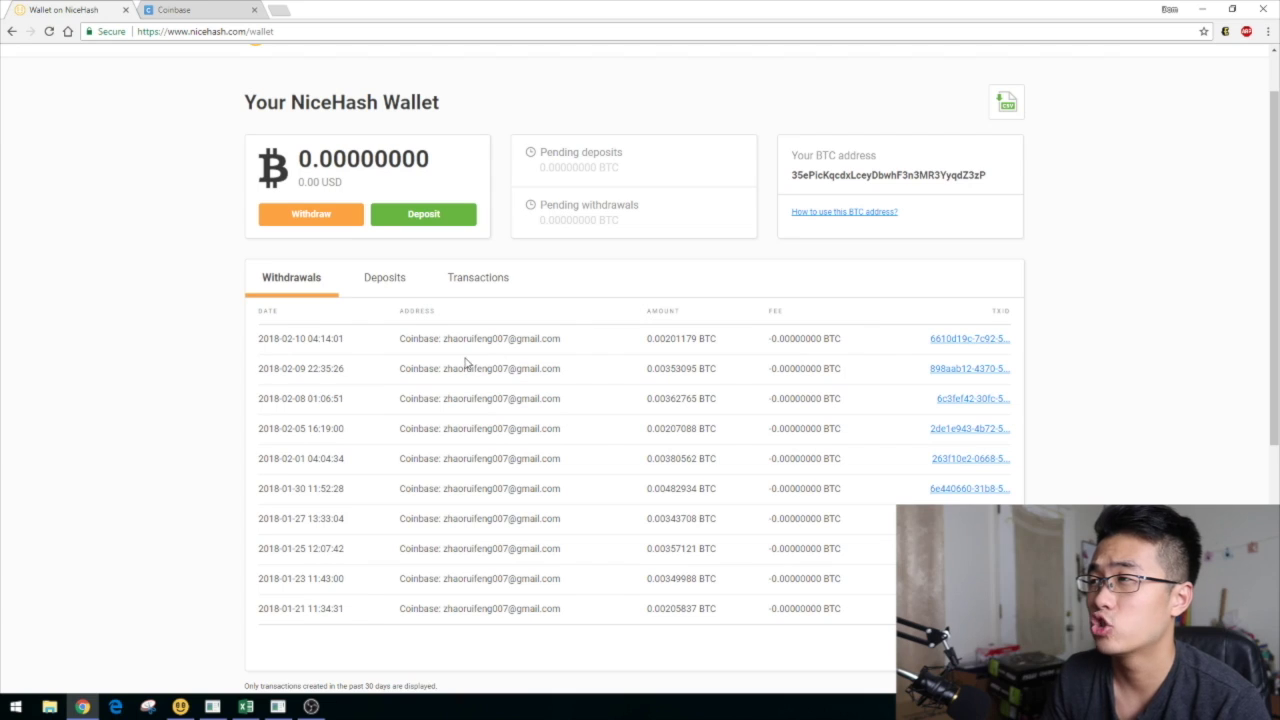
Highlight the first withdrawal's fee, then bring up the BTC wallet vs Coinbase withdrawal options.
drag(759, 347, 838, 341)
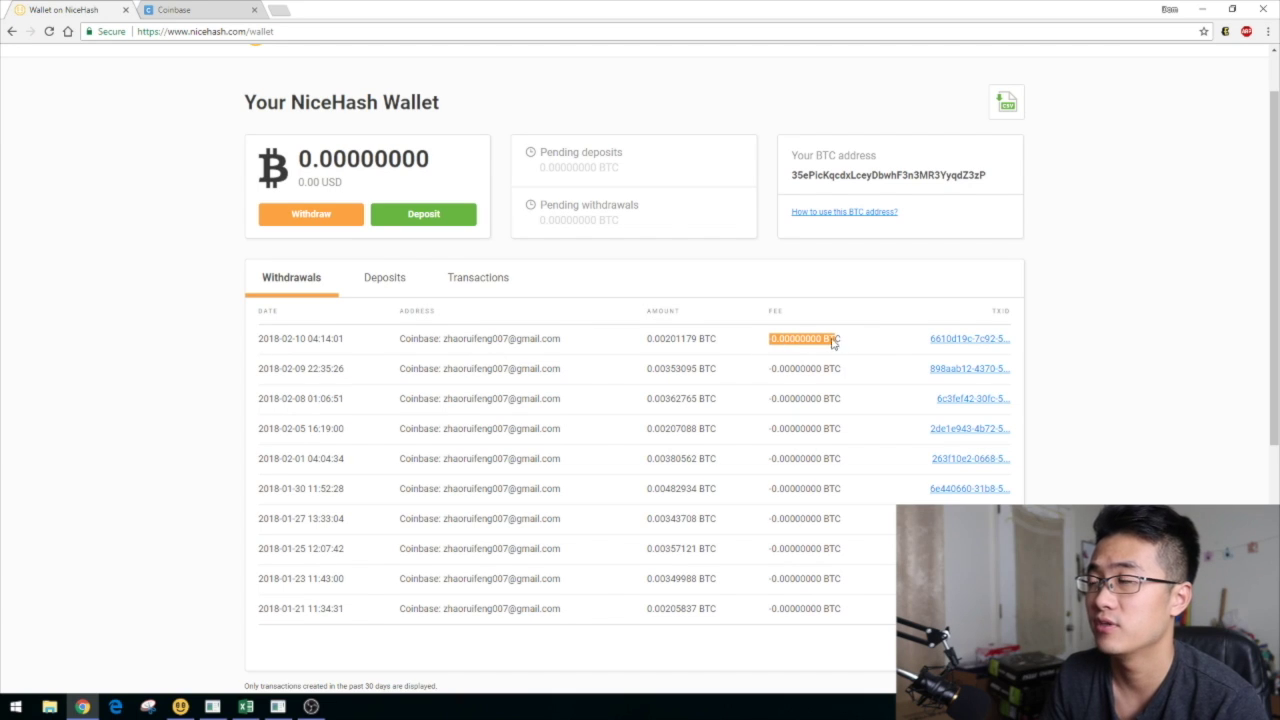
click(721, 353)
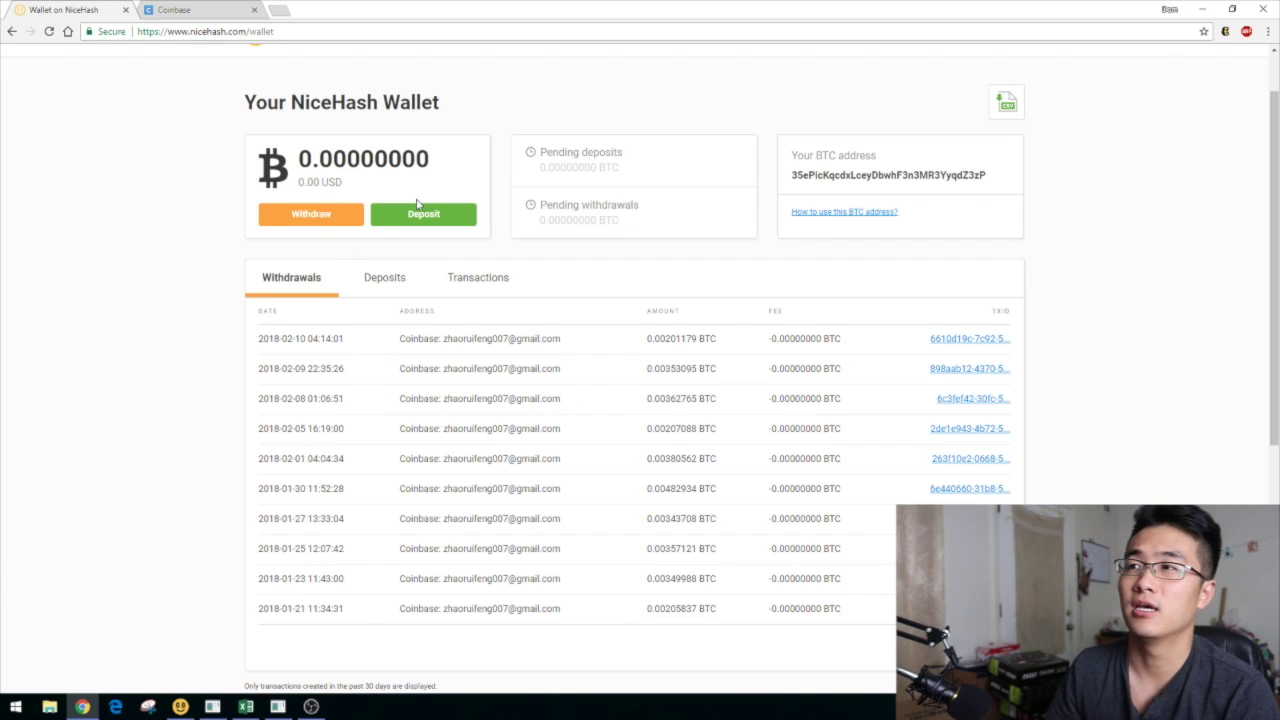
click(352, 222)
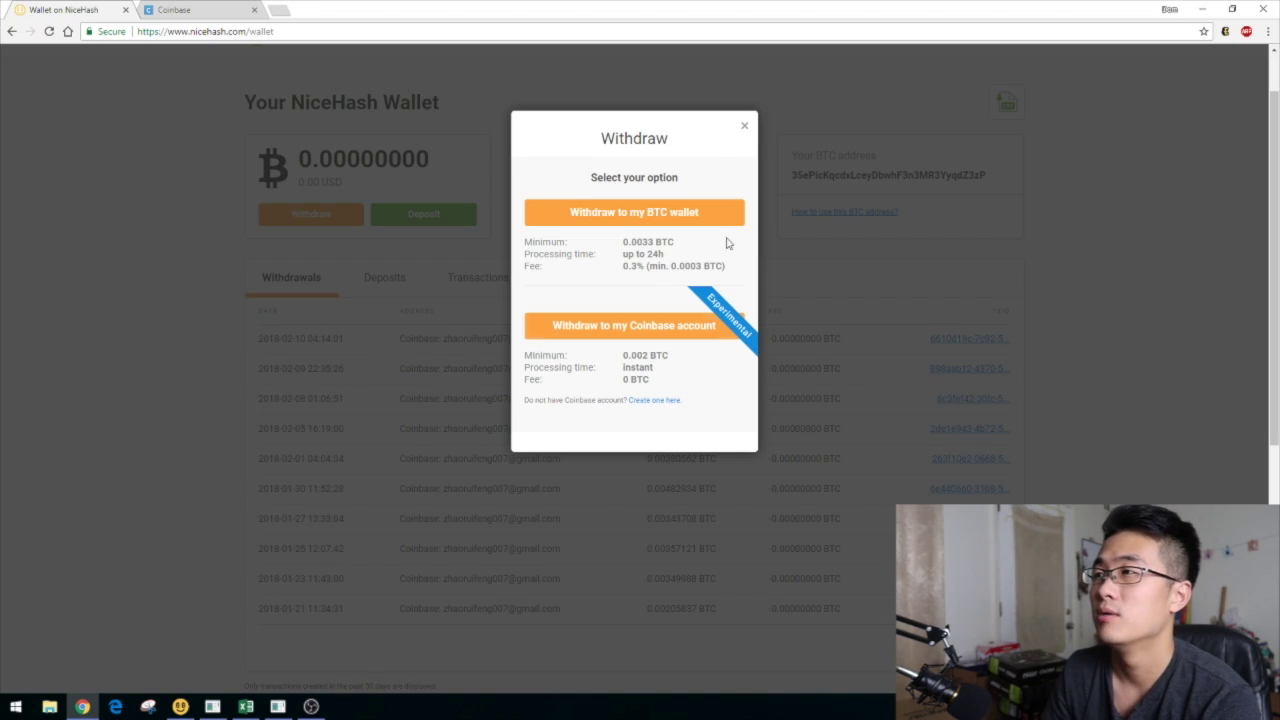
Close the Withdraw dialog to return to the withdrawal history.
click(745, 127)
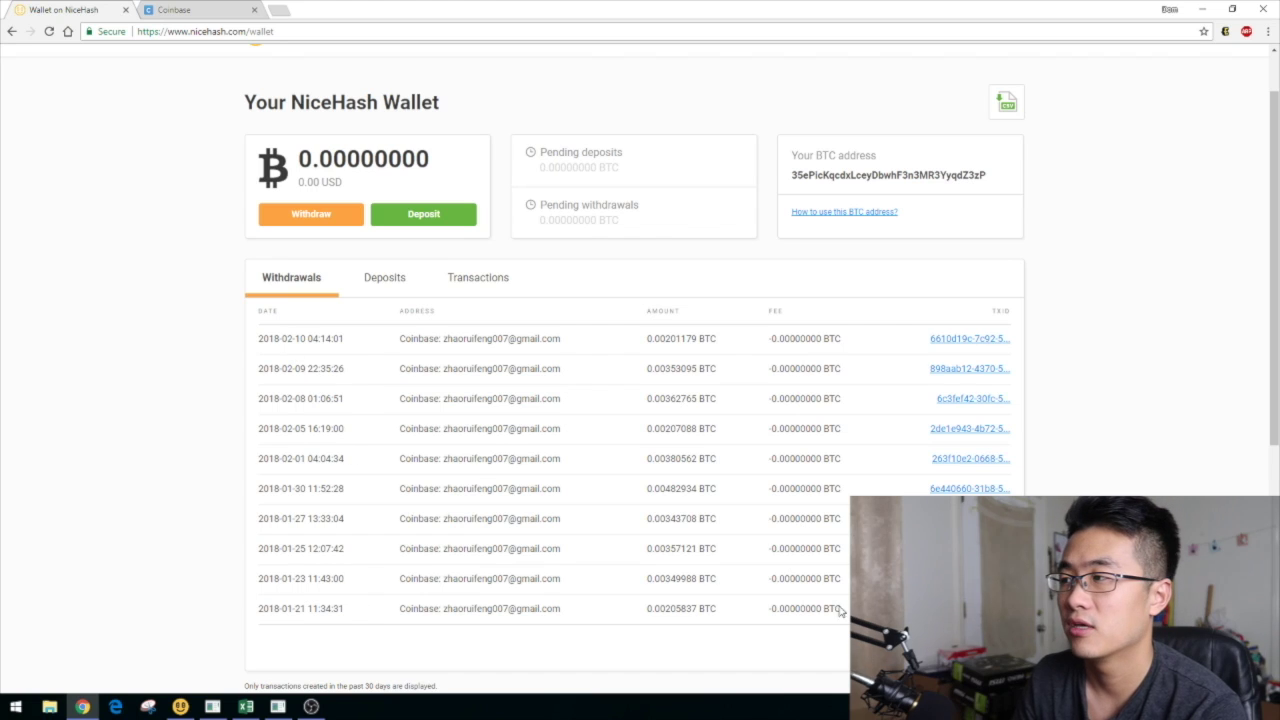
Page to older withdrawals, highlighting the 2018-01-09 row and 0.00354928 amount, then glance at Coinbase.
click(990, 648)
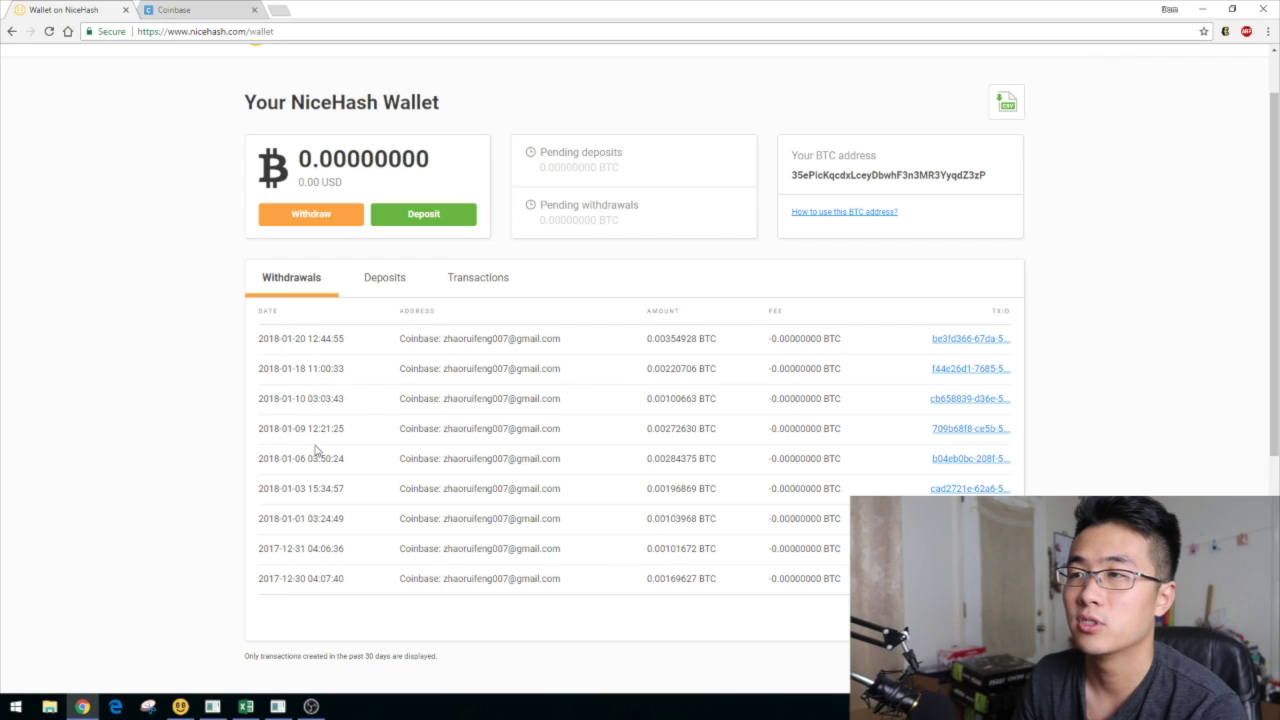
drag(281, 430, 808, 440)
click(804, 444)
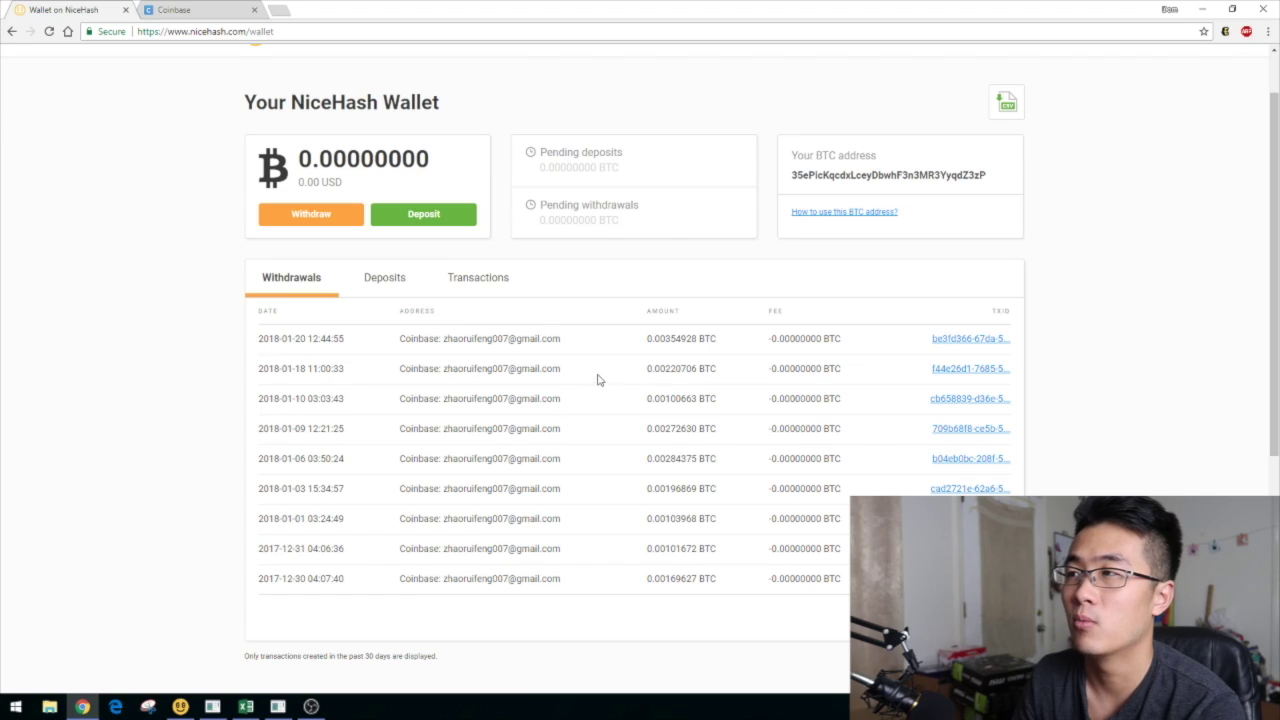
drag(643, 343, 706, 343)
click(664, 348)
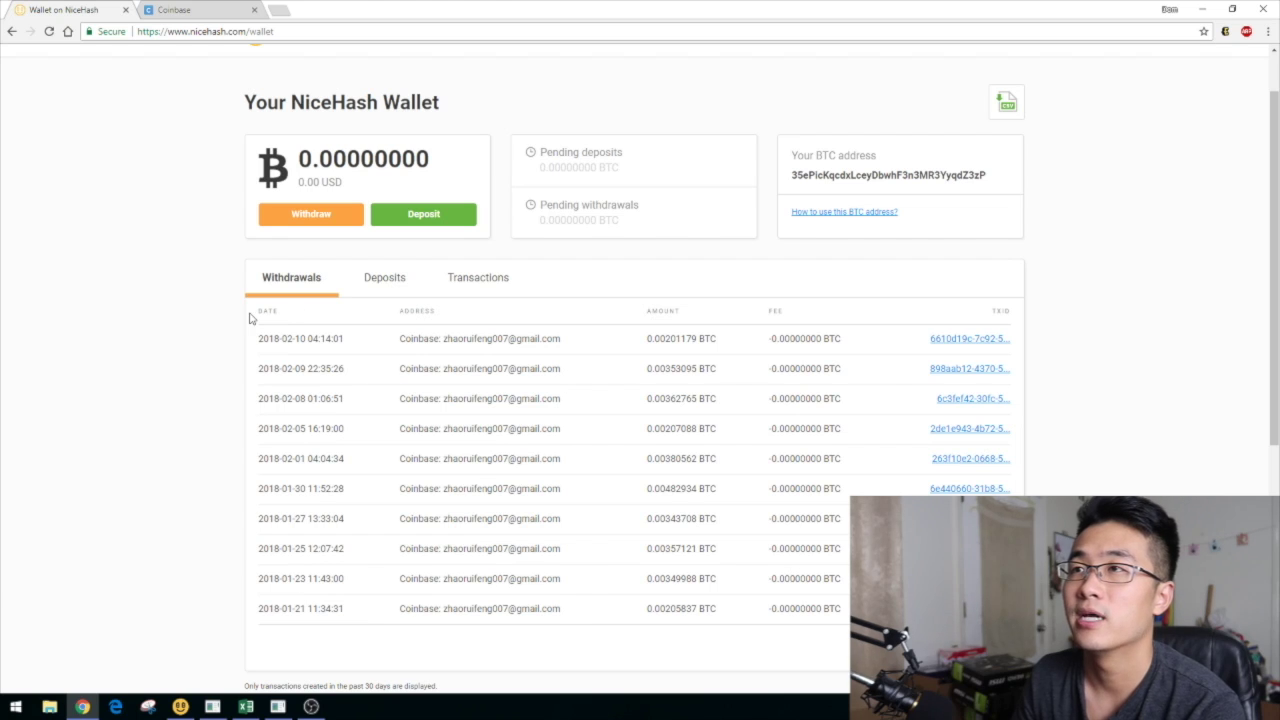
click(190, 9)
click(42, 9)
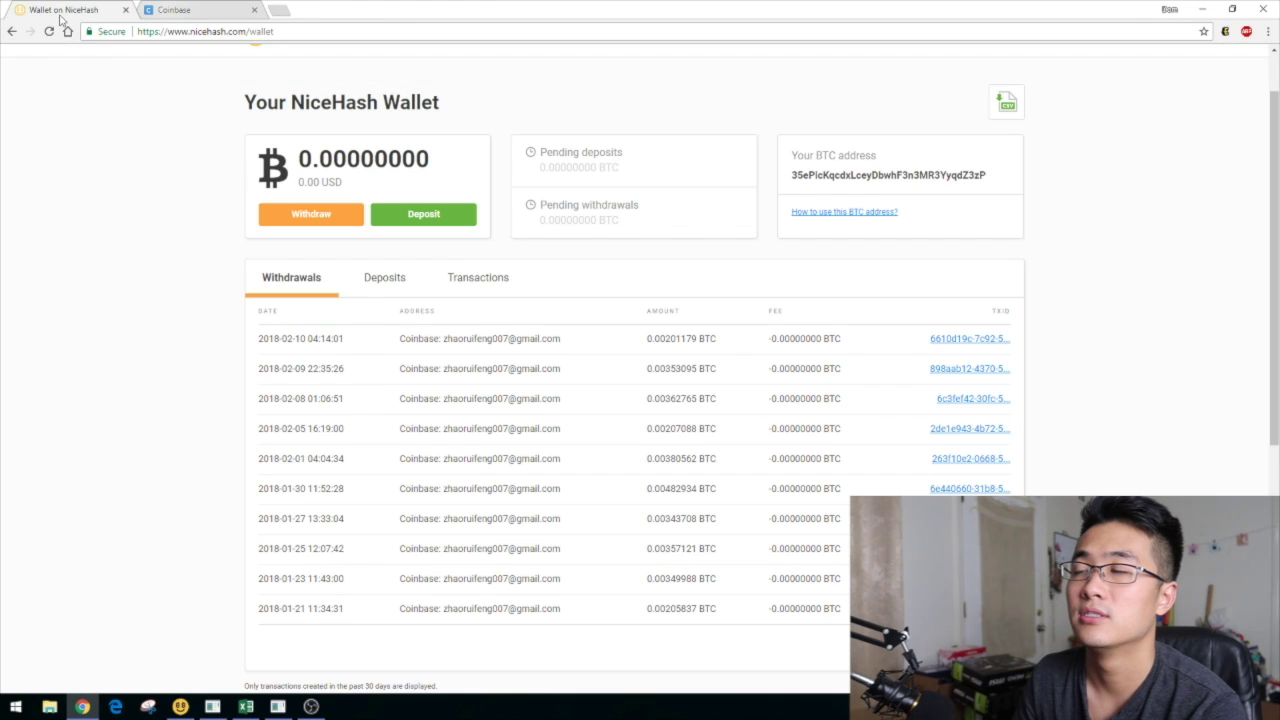
Bring the Excel workbook into view and check amounts in A2, A14, A10 and the A15 SUM.
click(245, 706)
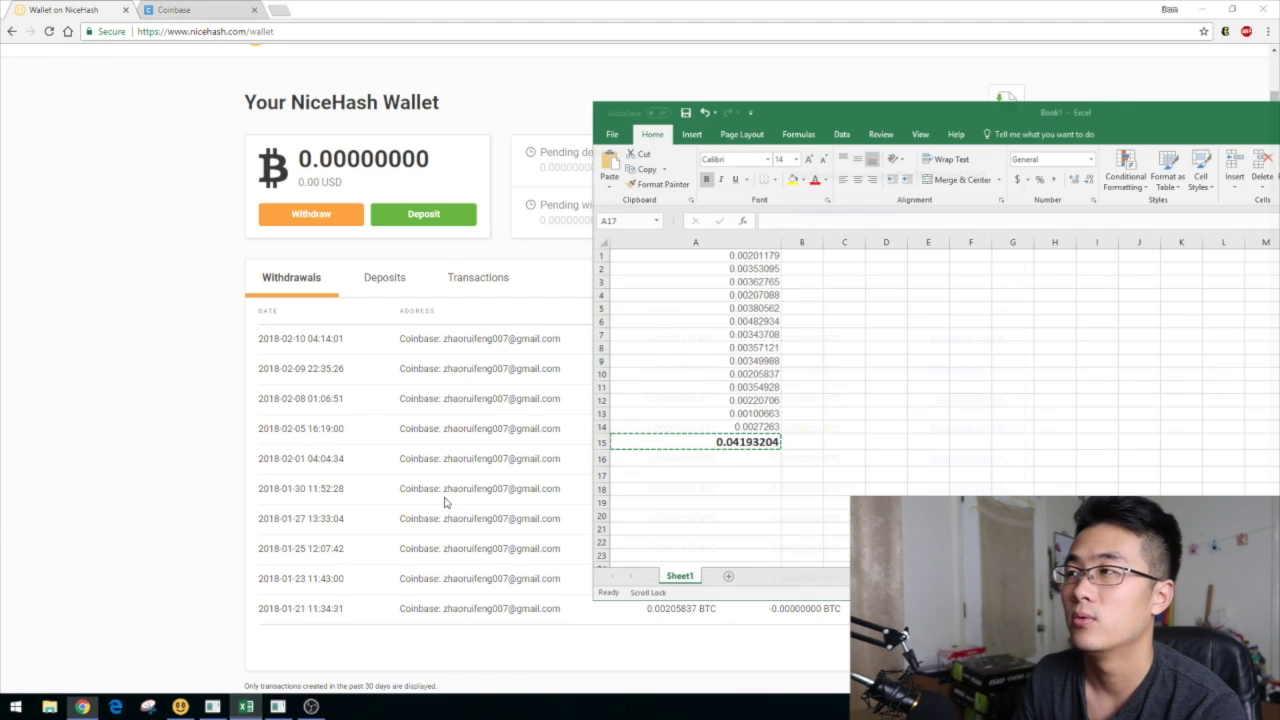
drag(918, 105, 608, 143)
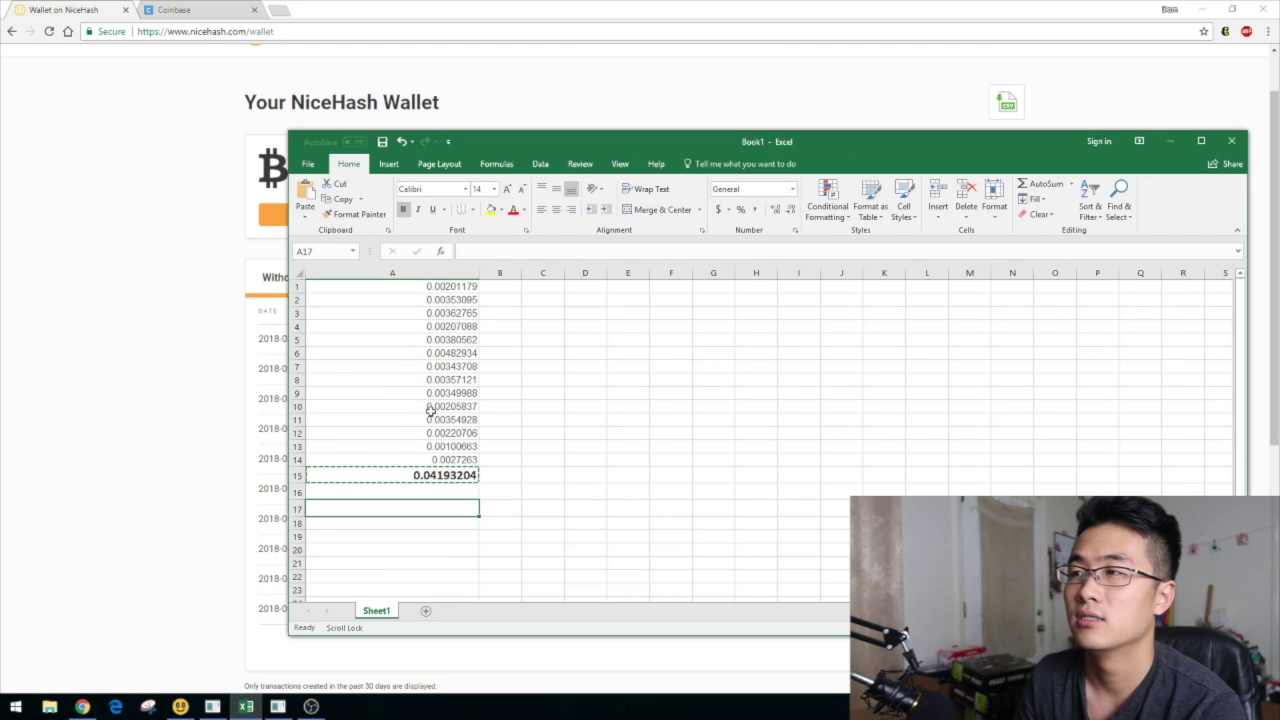
click(449, 300)
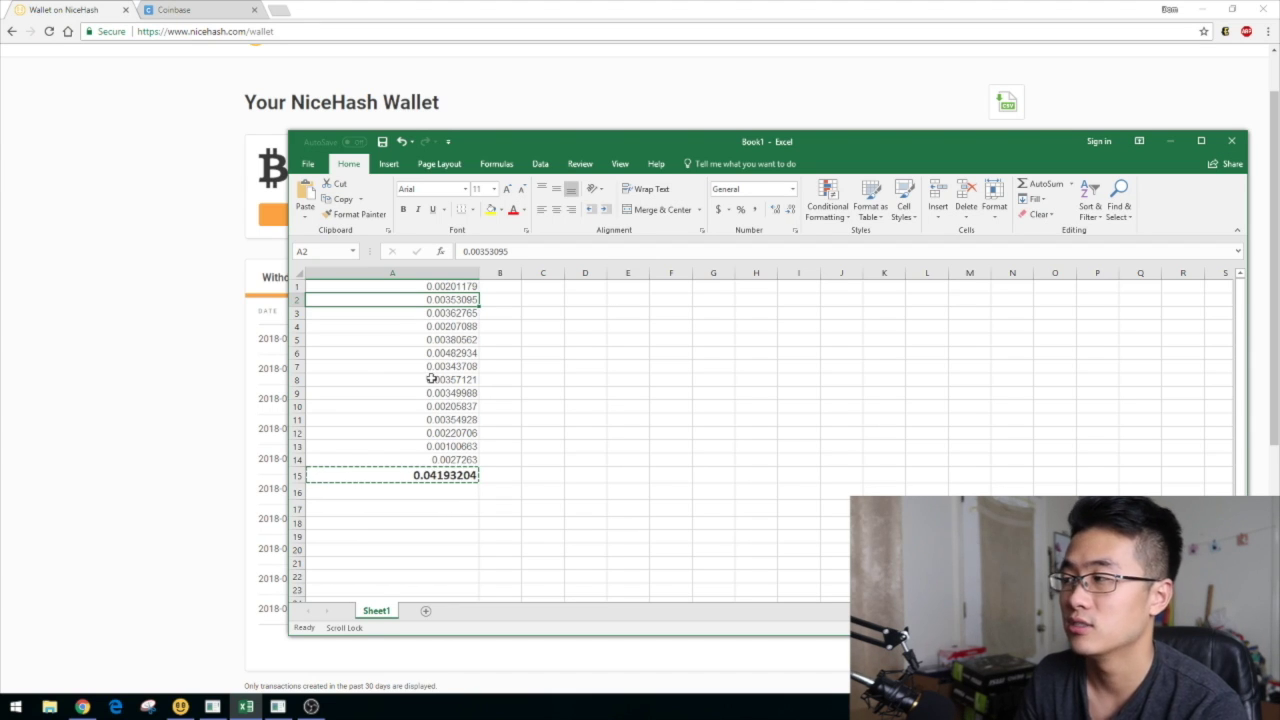
click(441, 460)
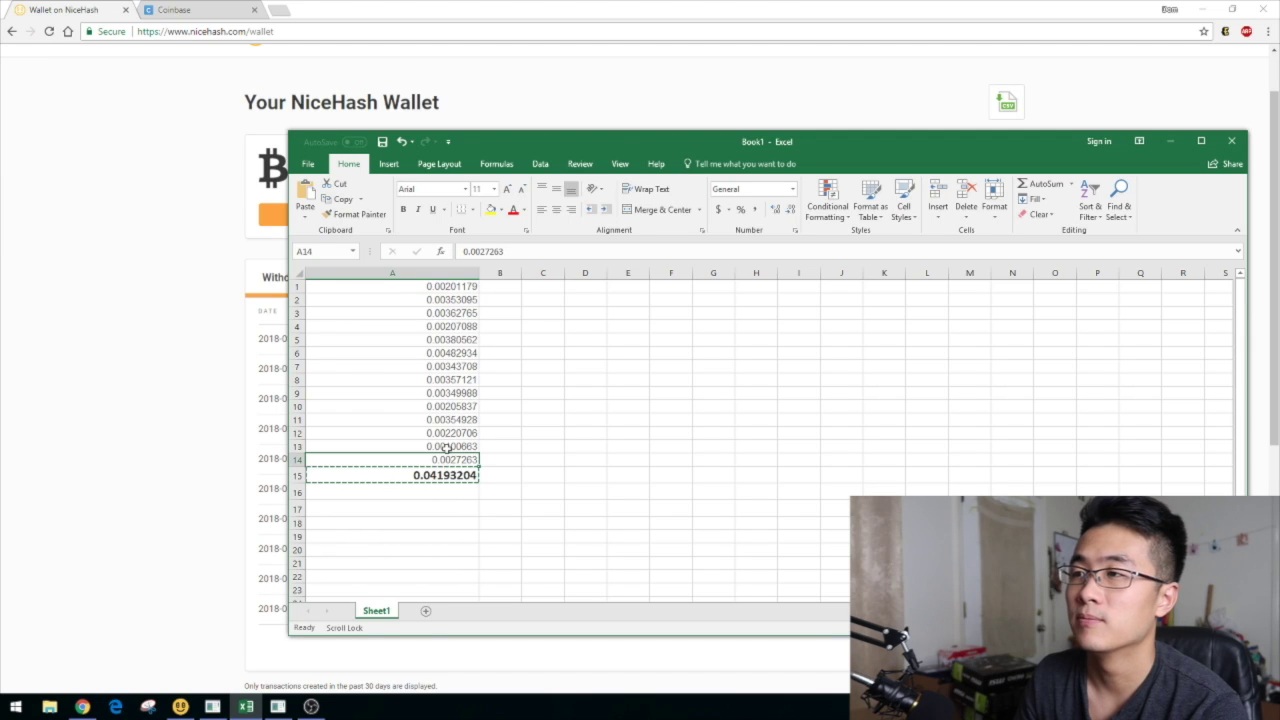
click(450, 404)
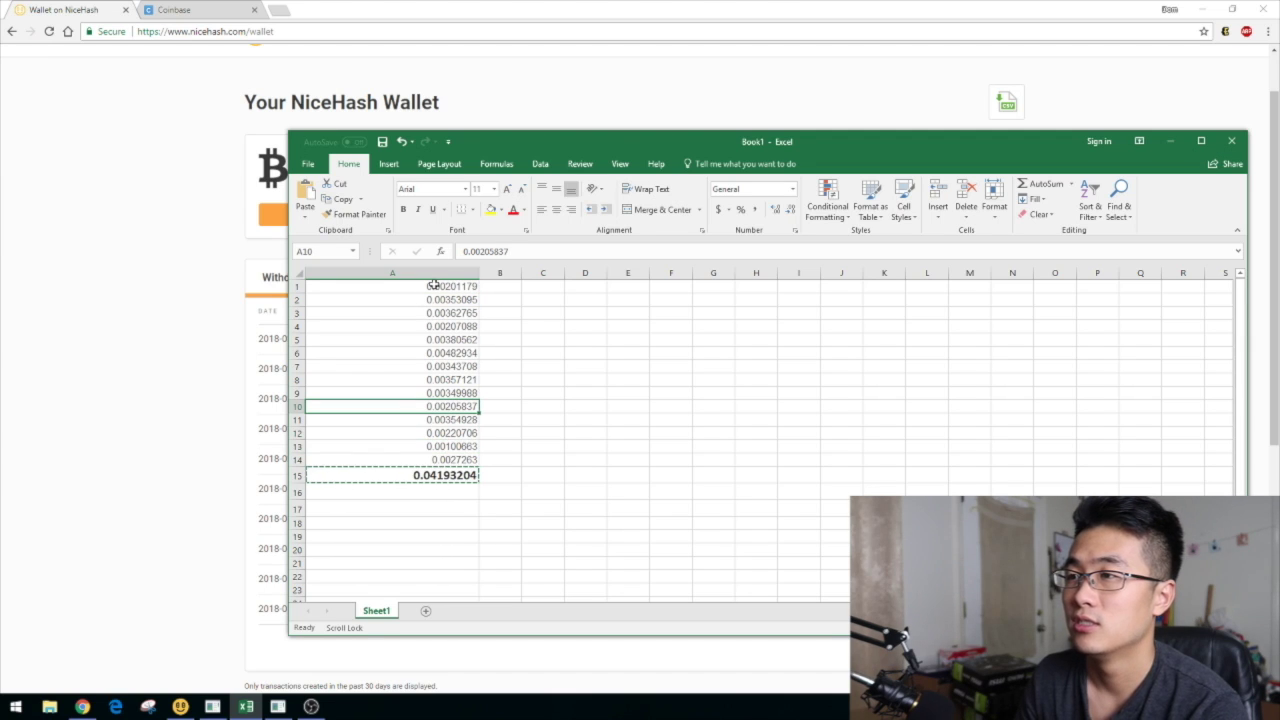
click(377, 477)
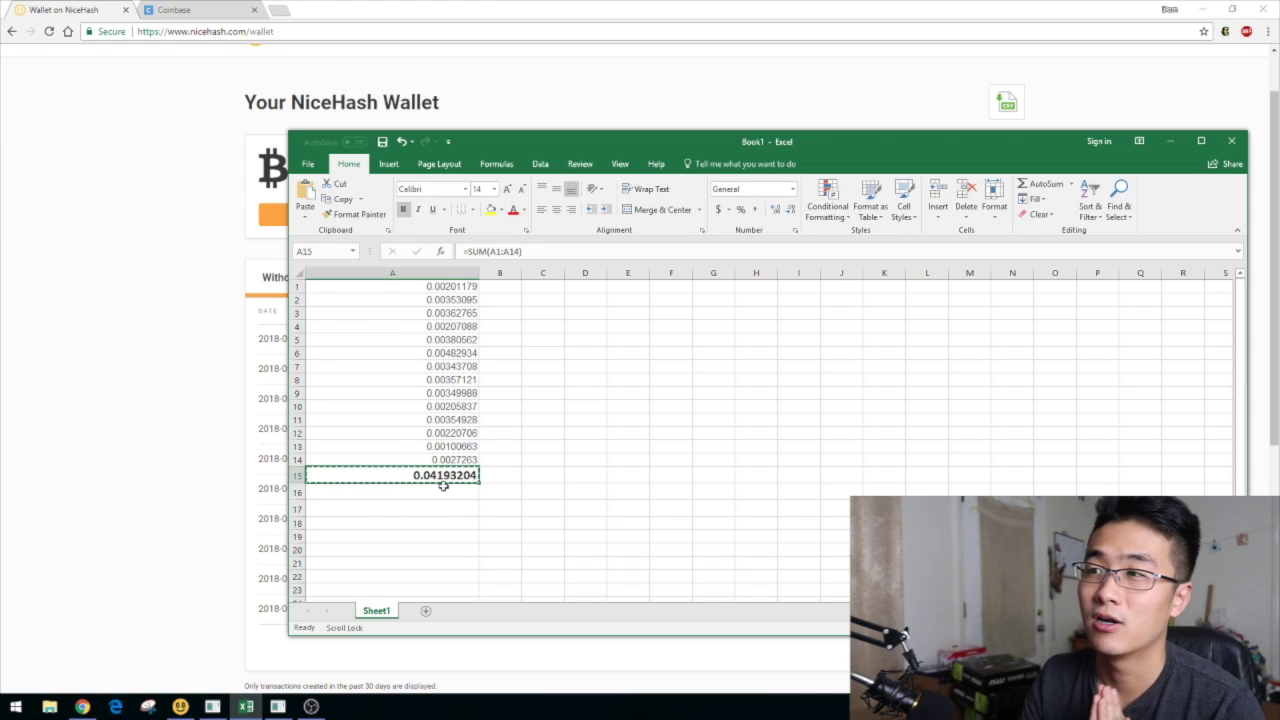
Recheck A3, A9, A14 and the =SUM(A1:A14) total, then select empty cell A17.
click(450, 313)
click(440, 393)
click(444, 461)
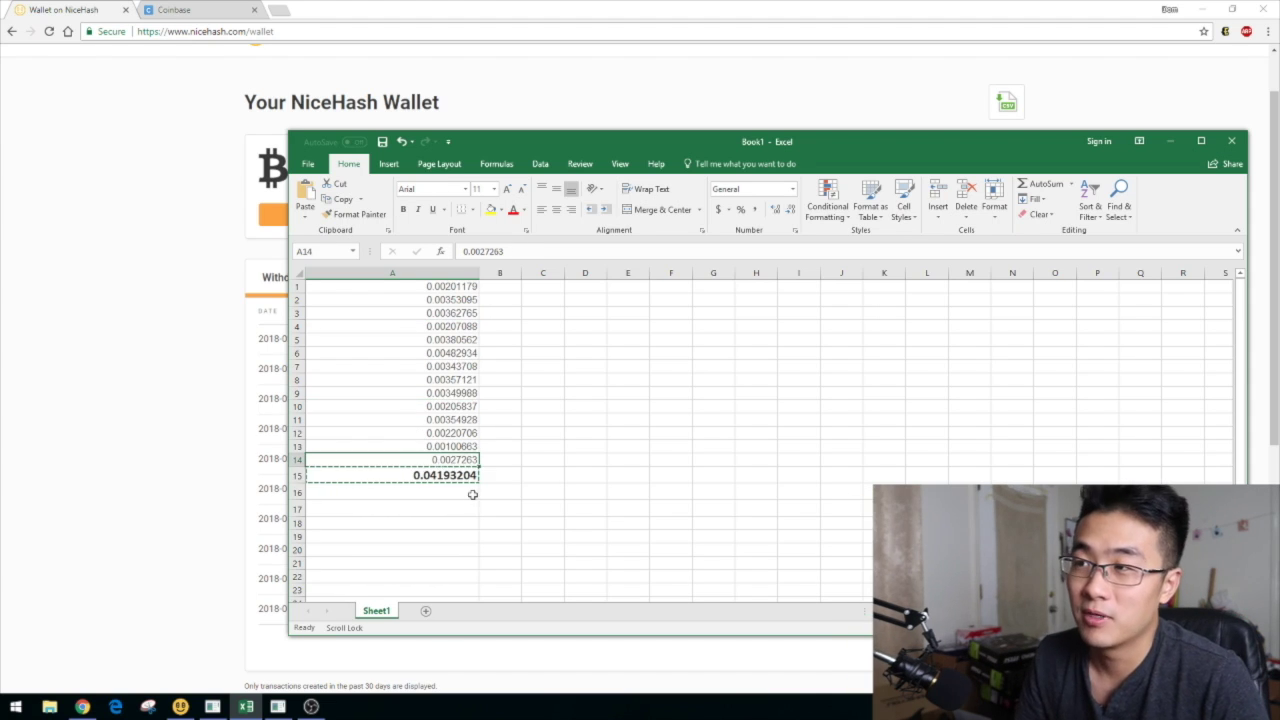
click(466, 477)
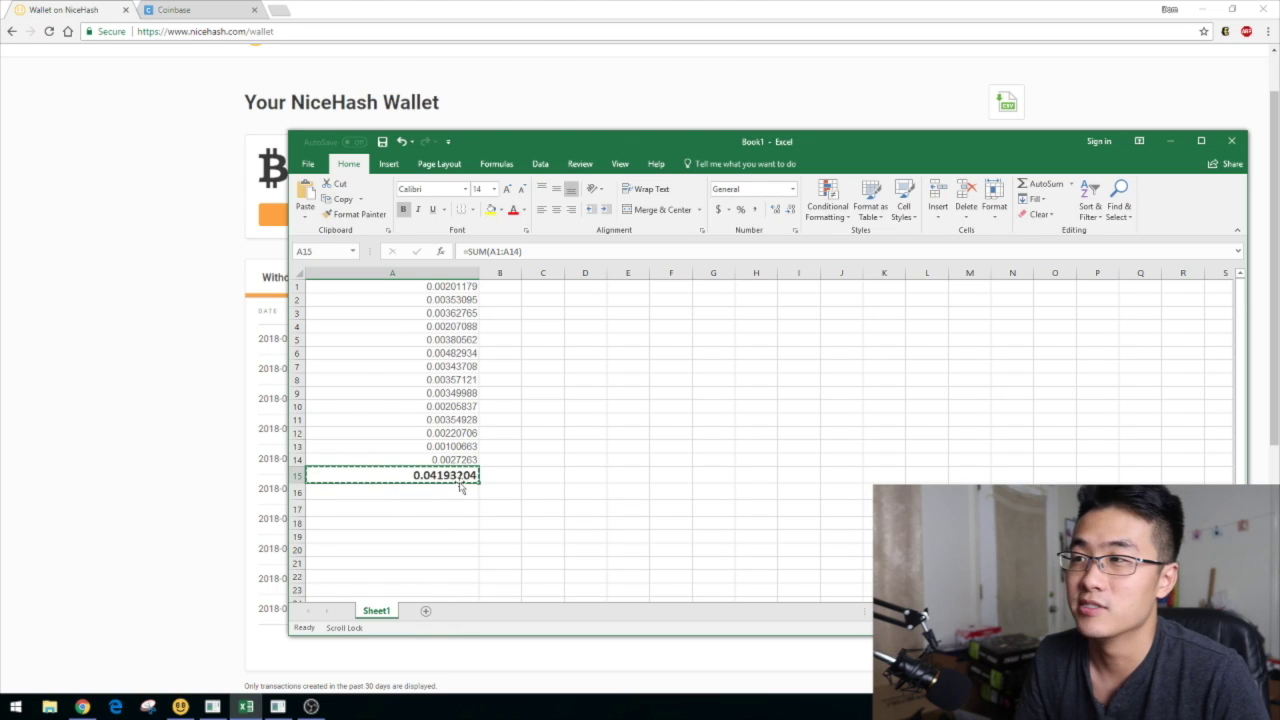
click(416, 497)
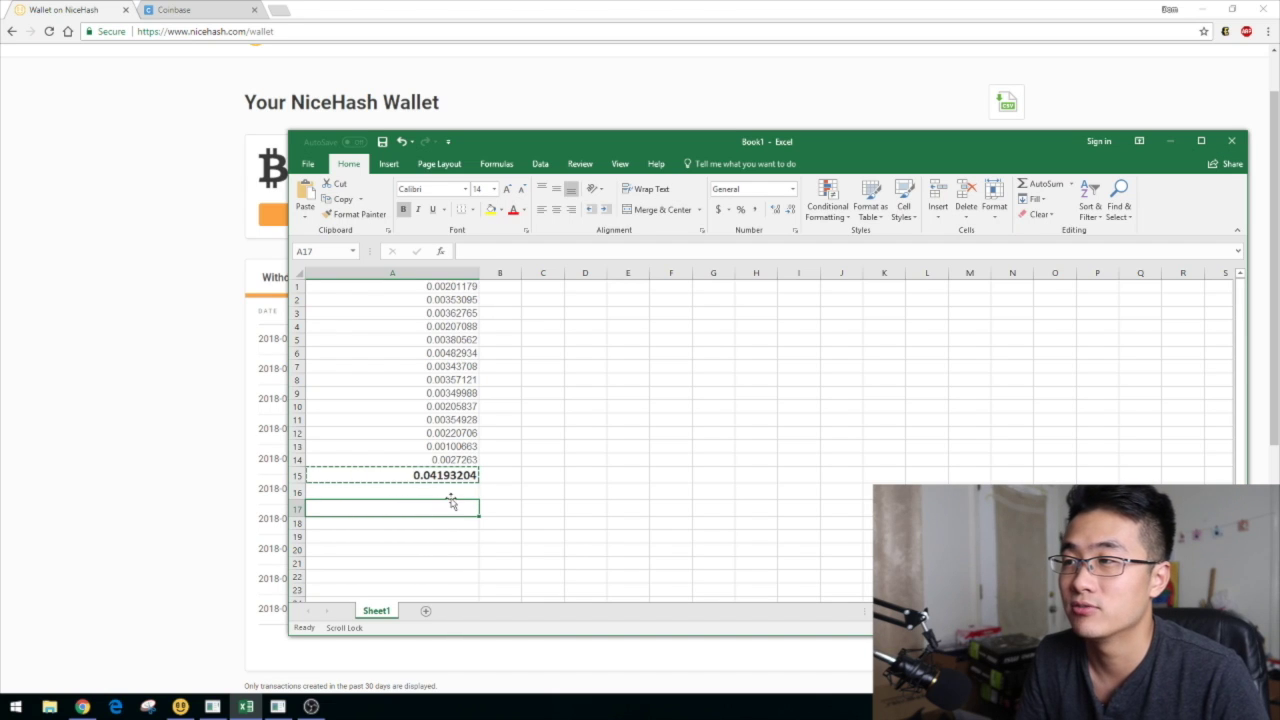
click(470, 474)
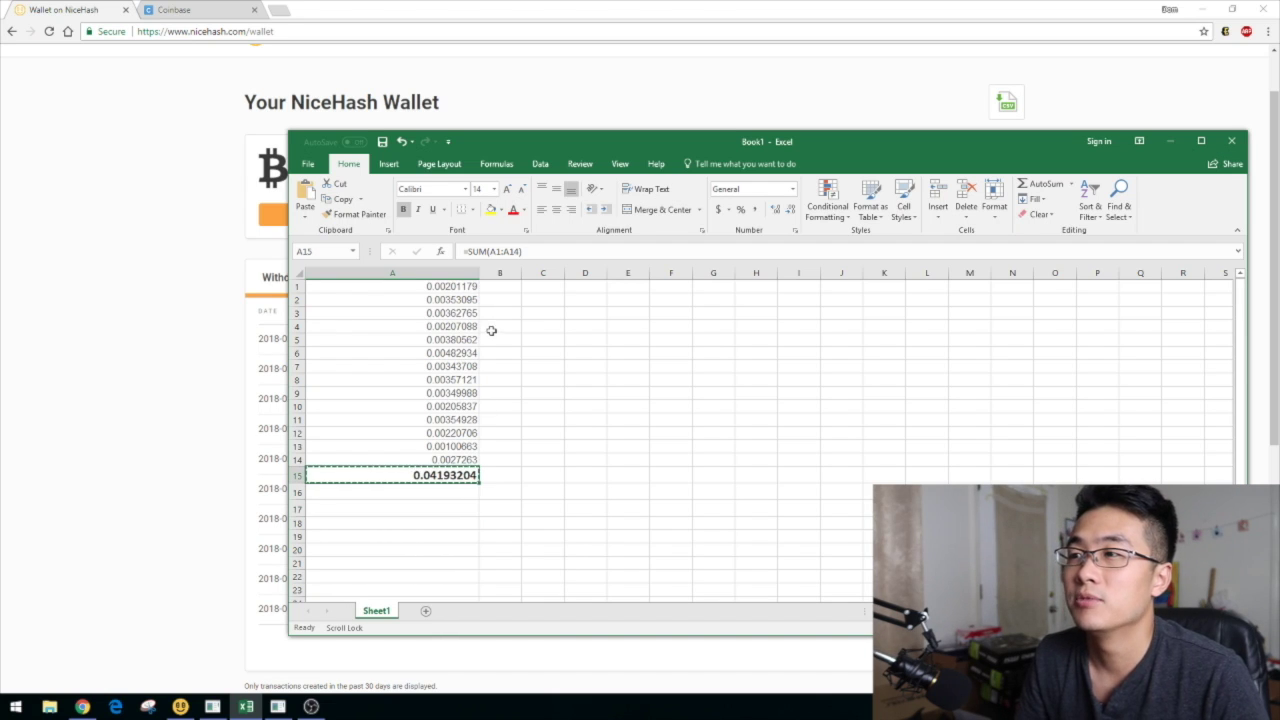
click(382, 503)
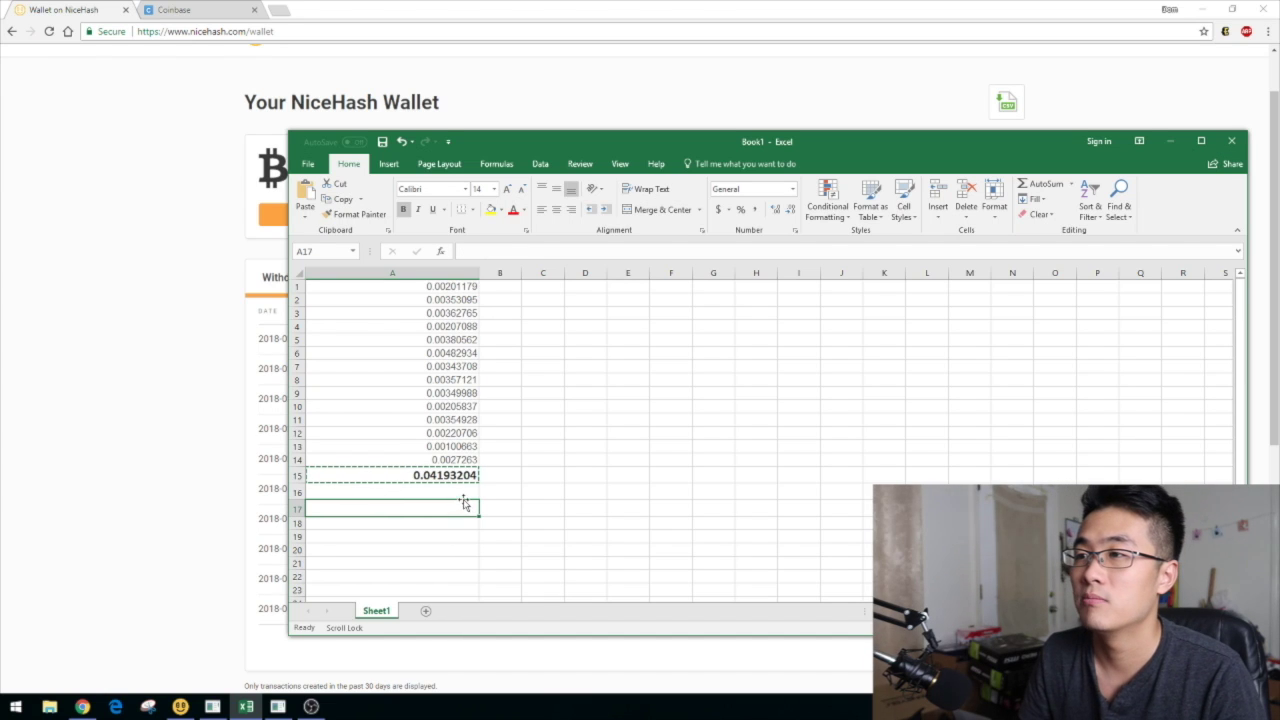
Enter =A15*8500 in A17, valuing the BTC total at 356.42234 dollars.
text(==)
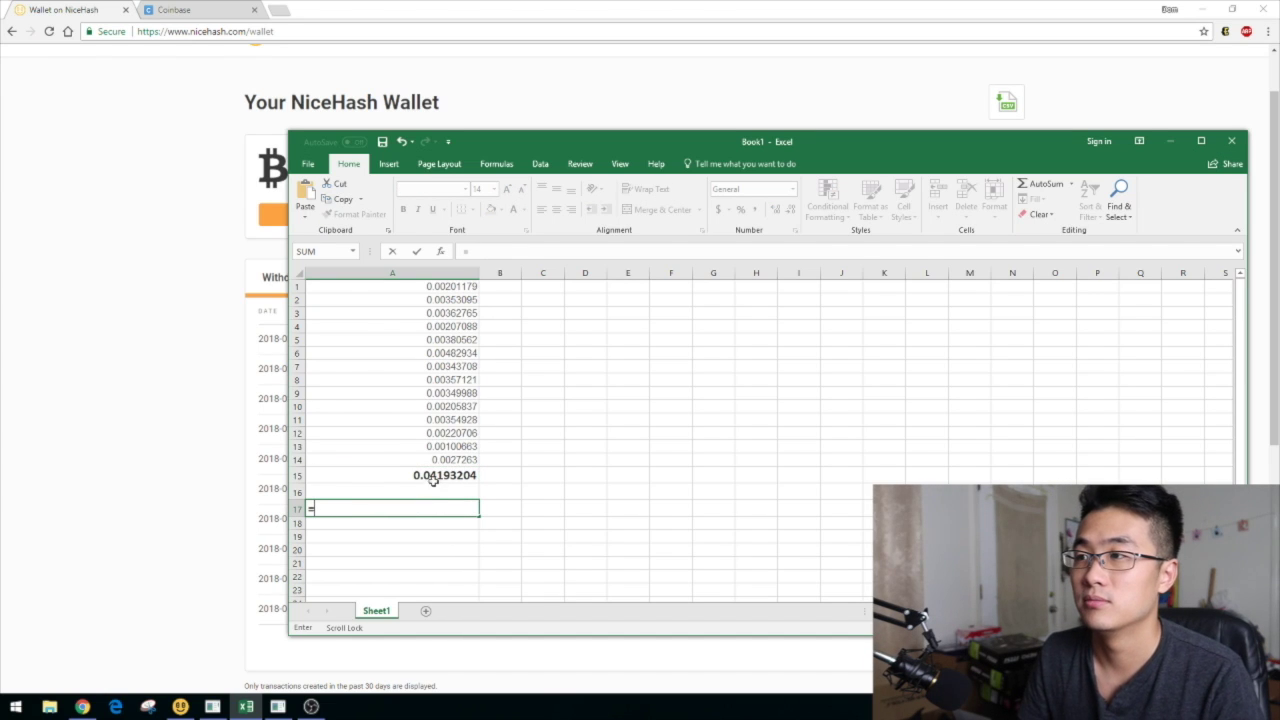
click(442, 477)
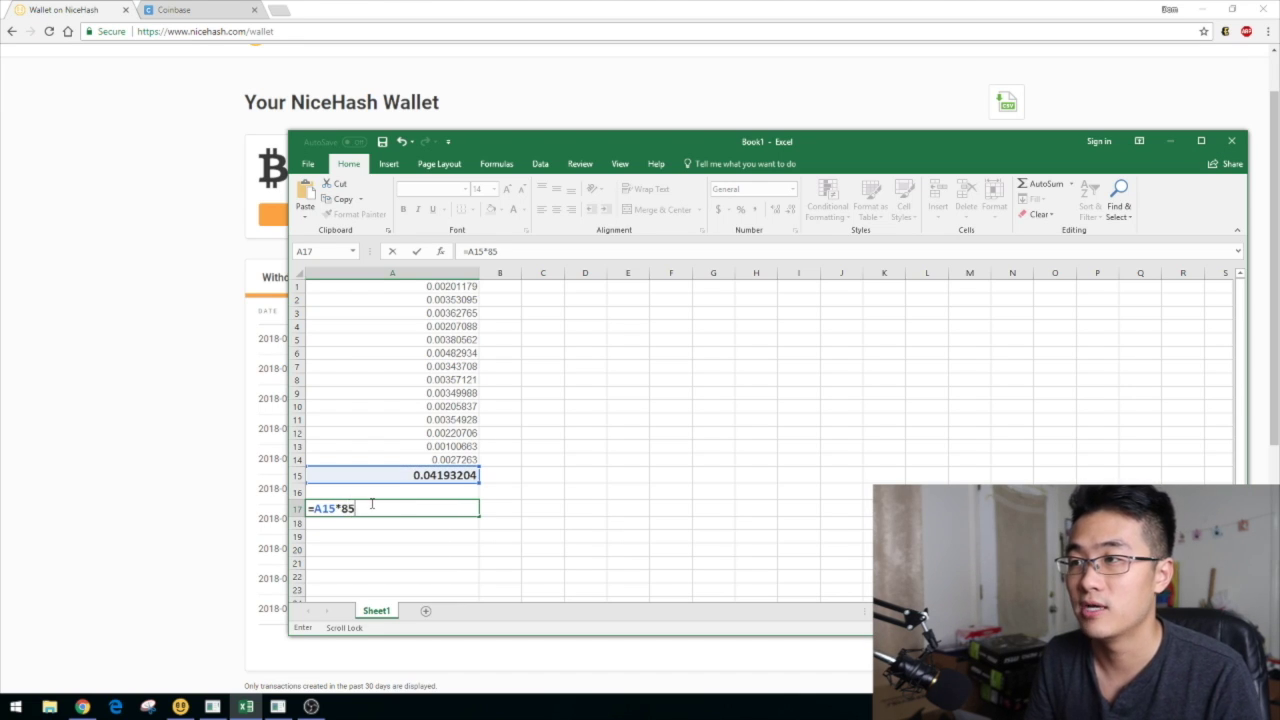
text(*8500)
key(Return)
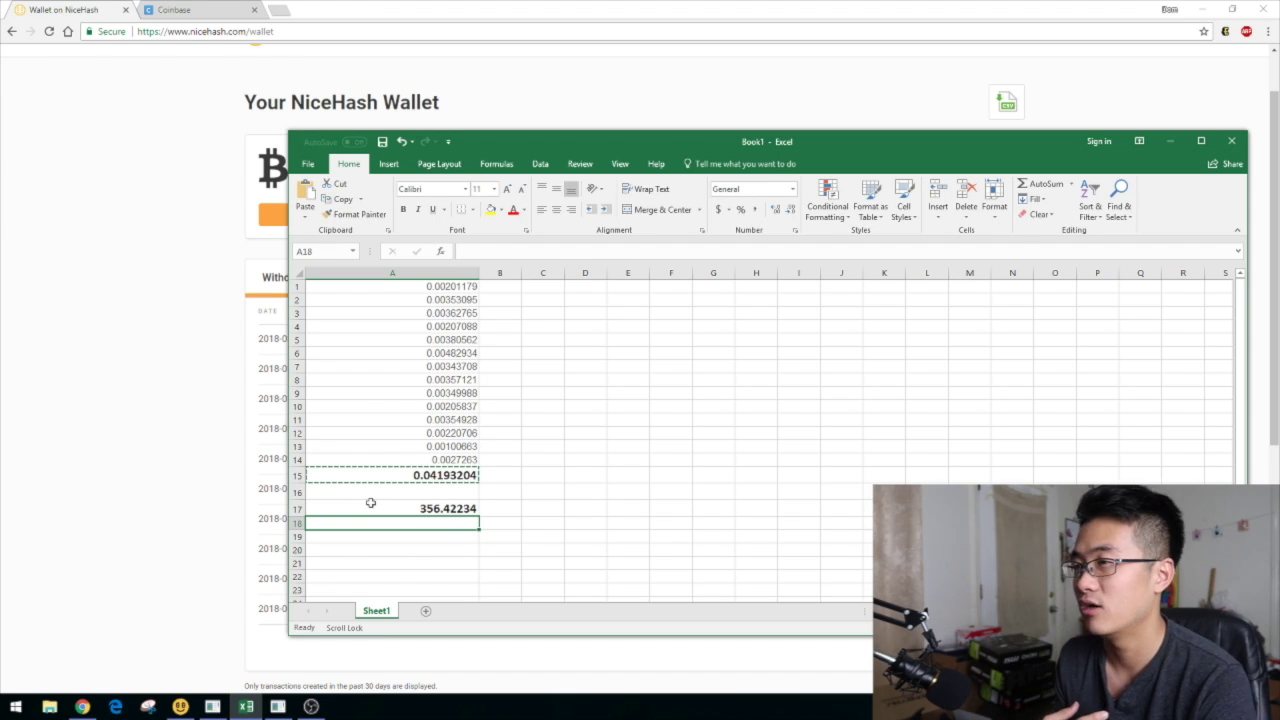
click(168, 247)
View NiceHash mining stats: 0.0024 BTC/day profitability and 0.00134073 BTC unpaid balance.
scroll(170, 230, up, 2)
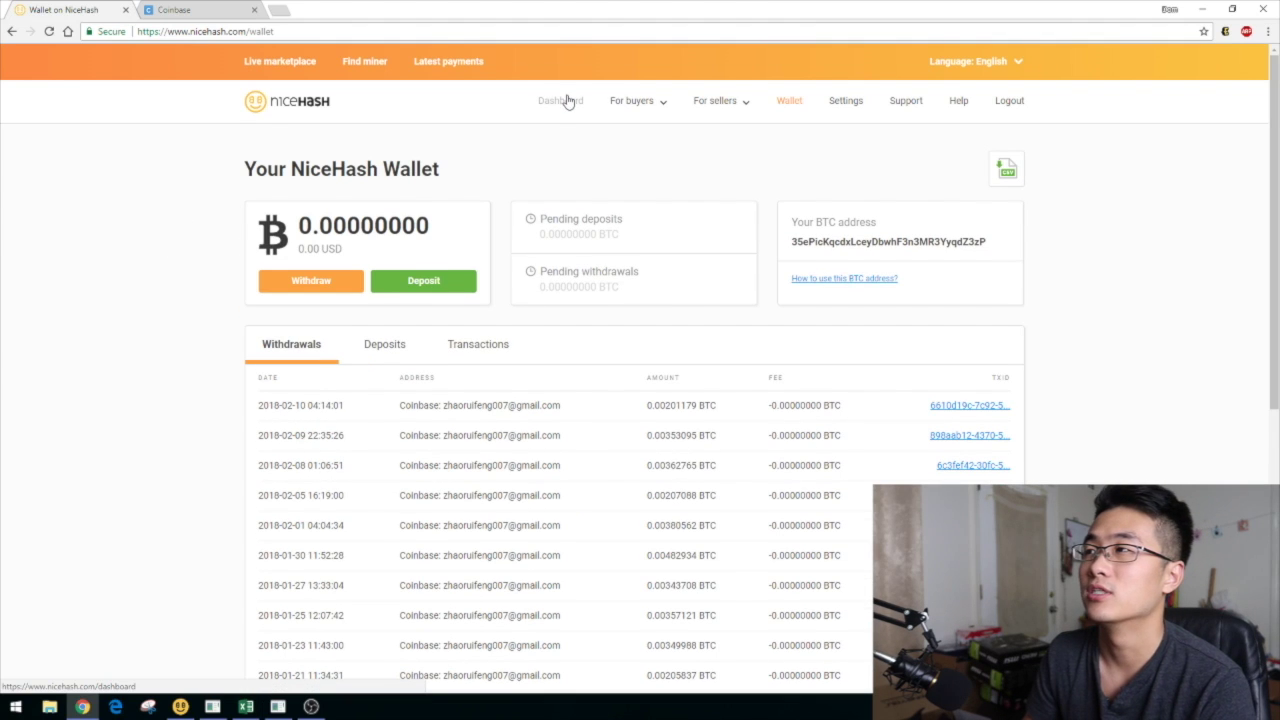
click(567, 102)
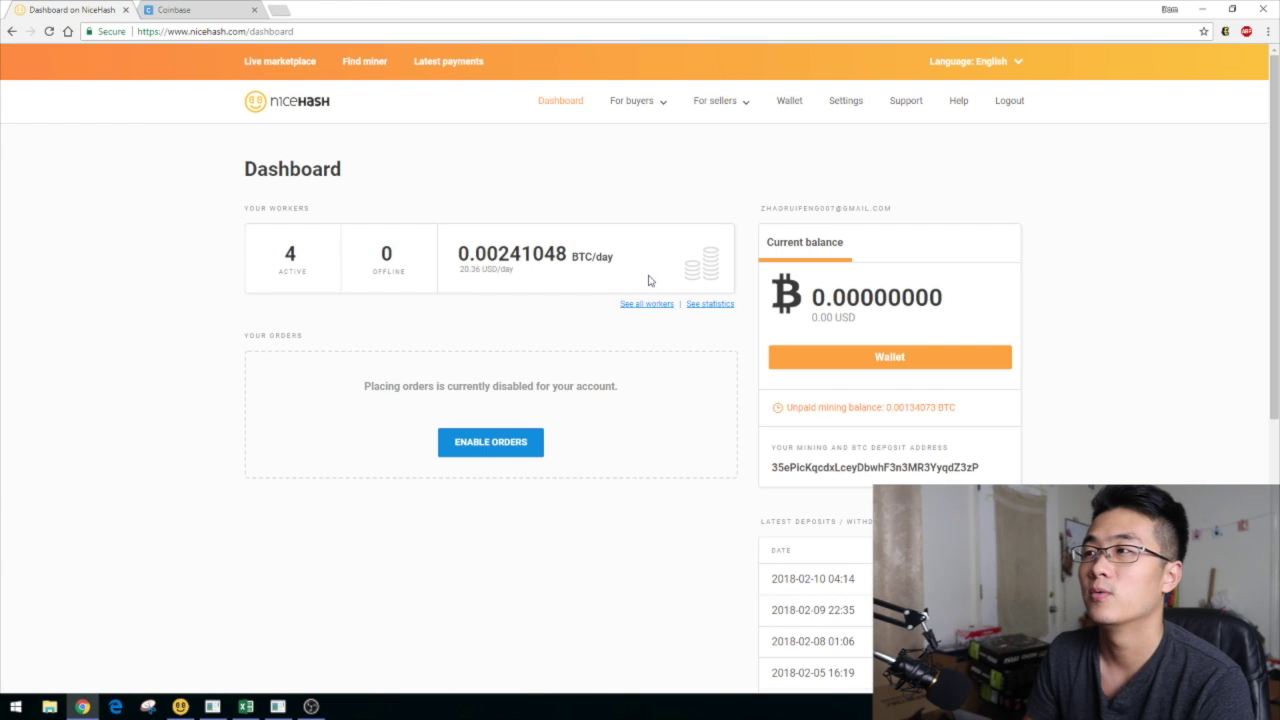
click(700, 313)
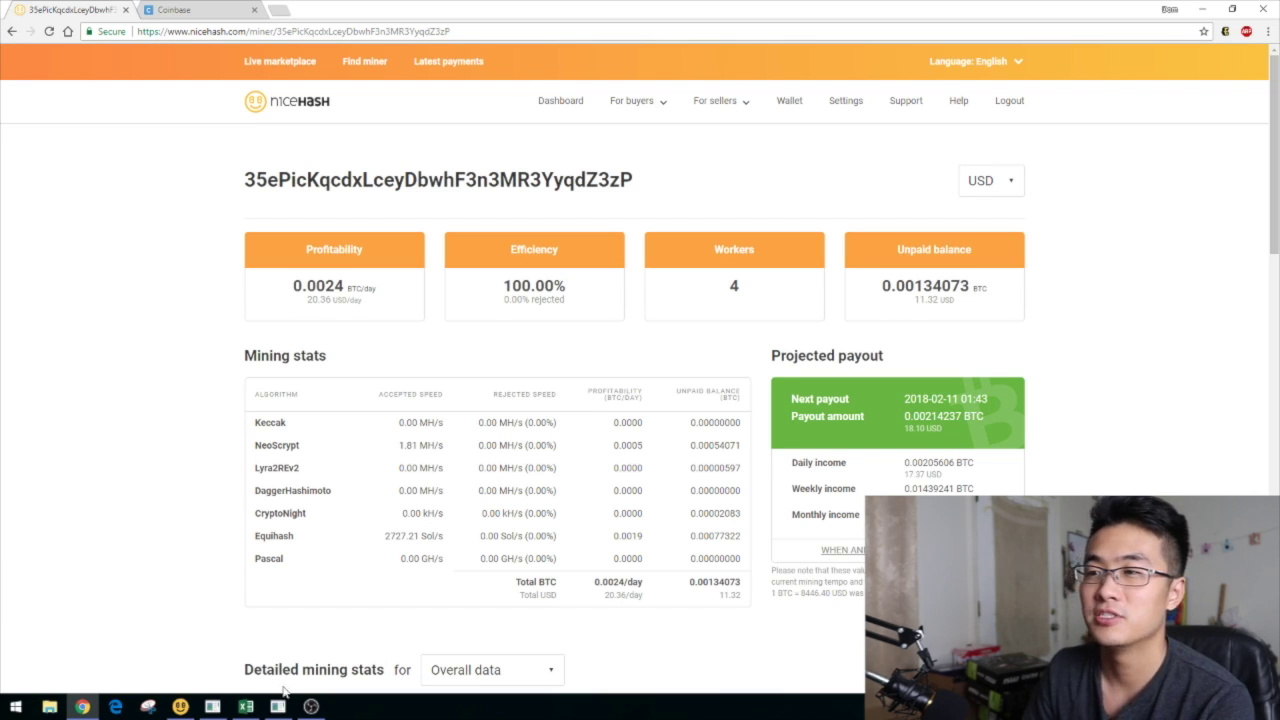
click(248, 706)
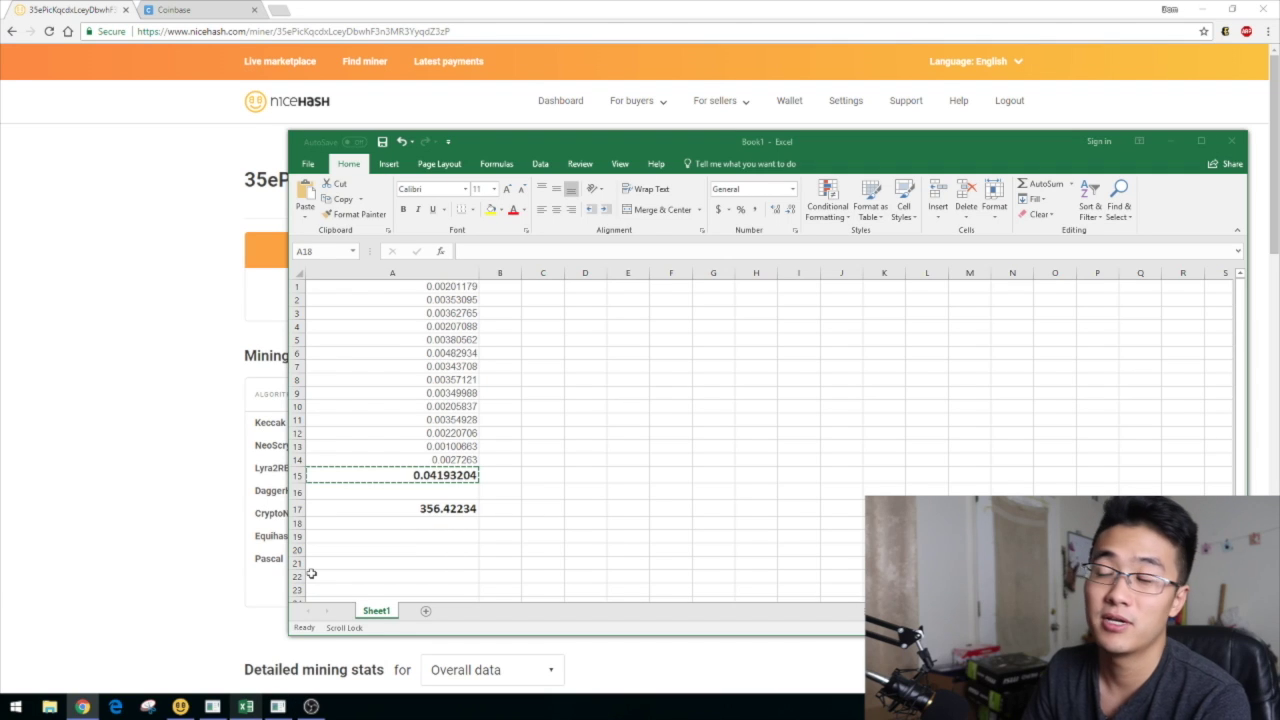
Delete the 356.42234 dollar estimate from A17, keeping the 0.04193204 BTC total in A15.
click(458, 477)
click(140, 457)
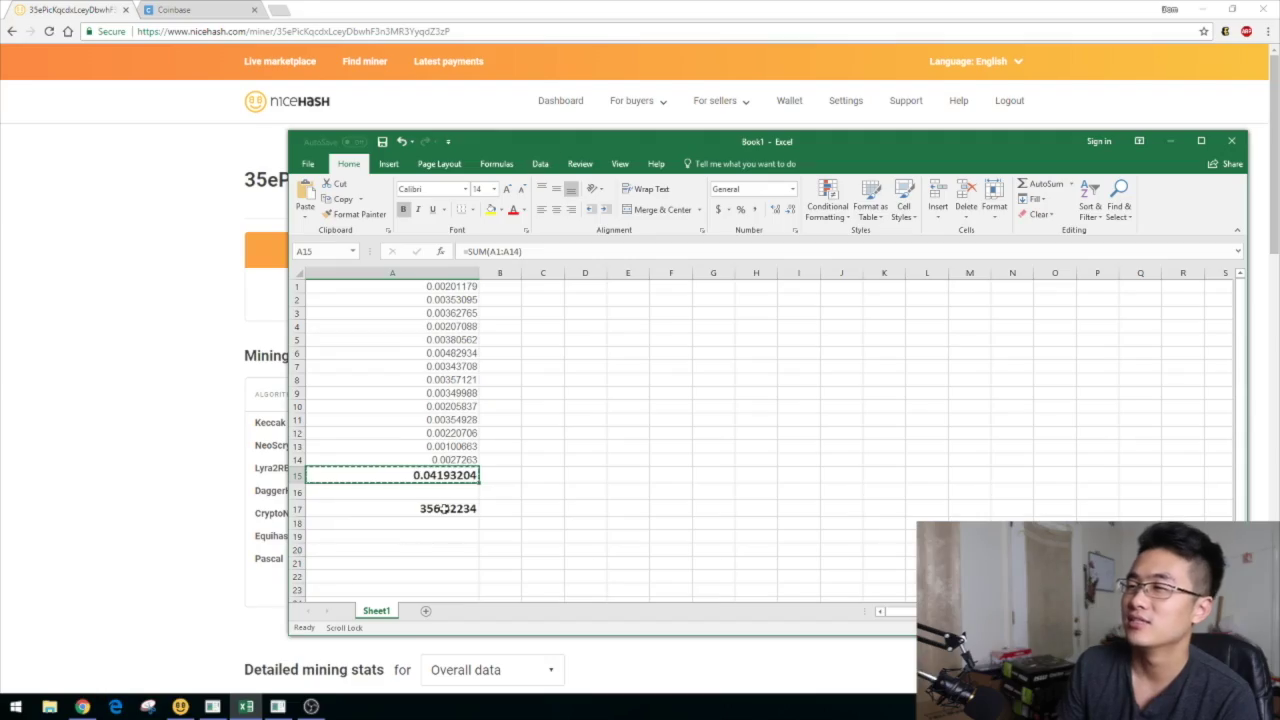
click(446, 508)
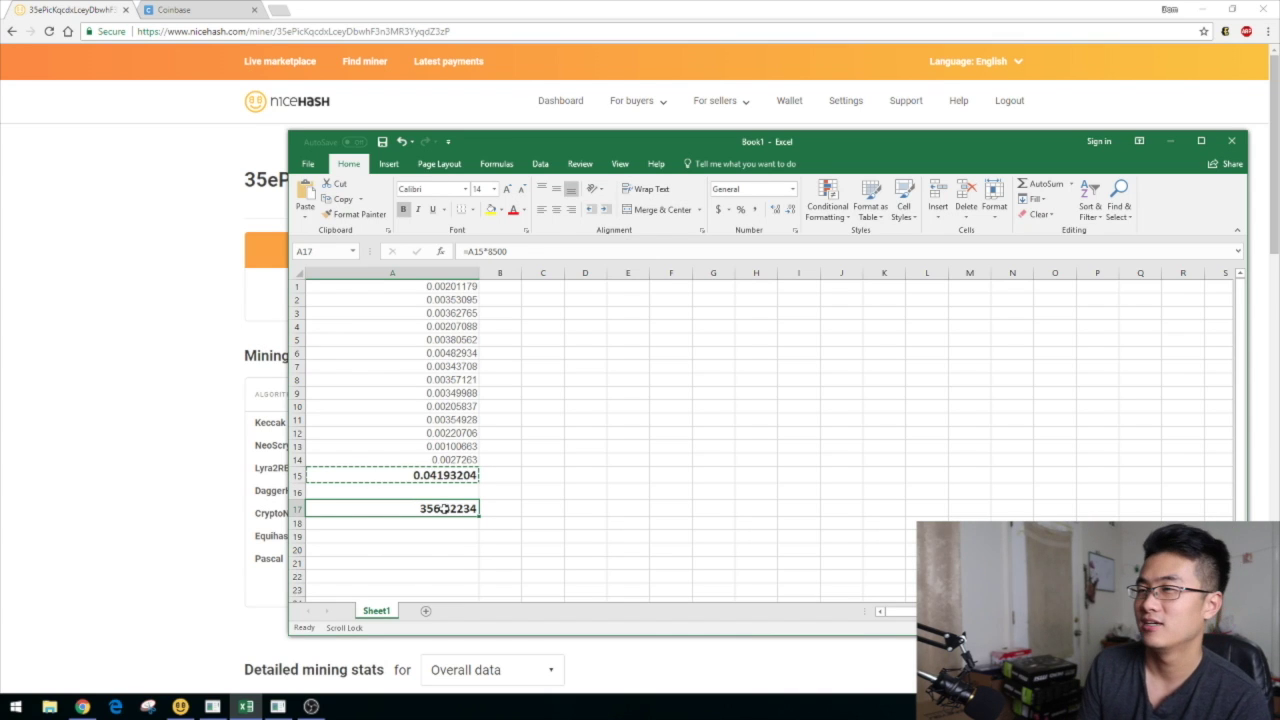
key(Delete)
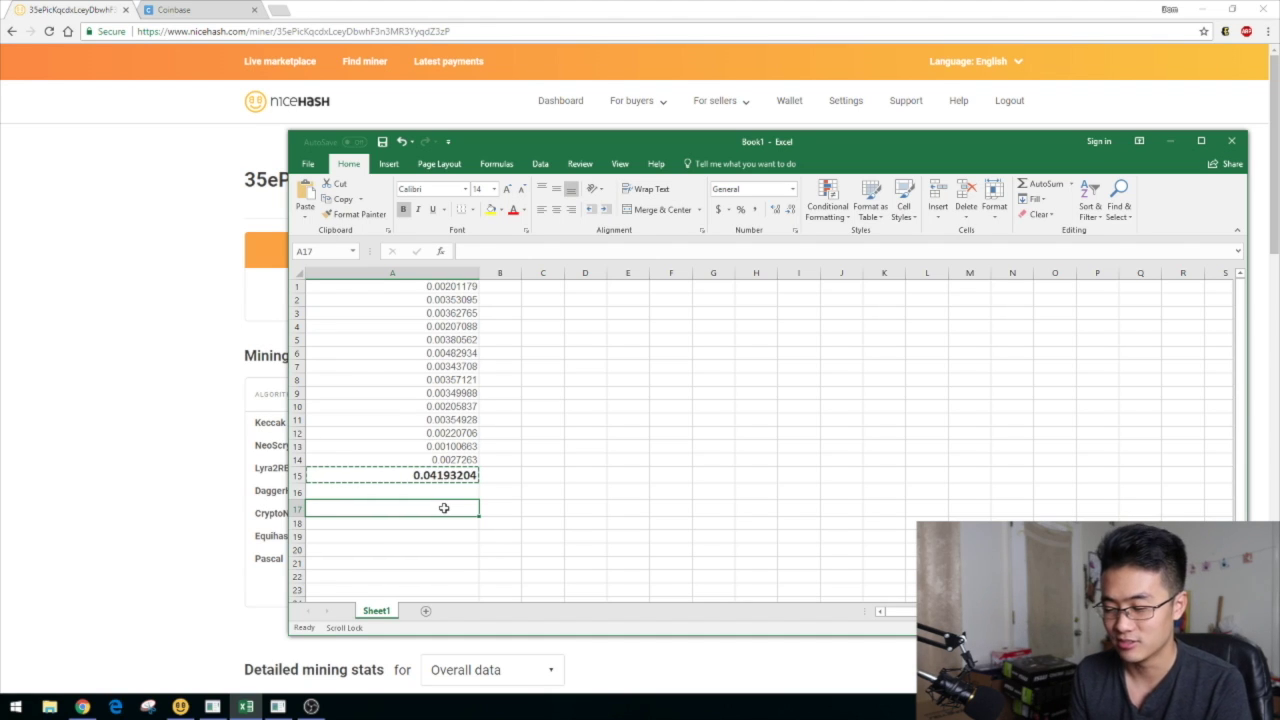
Enter =A15*19000 in A17, valuing the BTC total at 796.70876 dollars.
text(=)
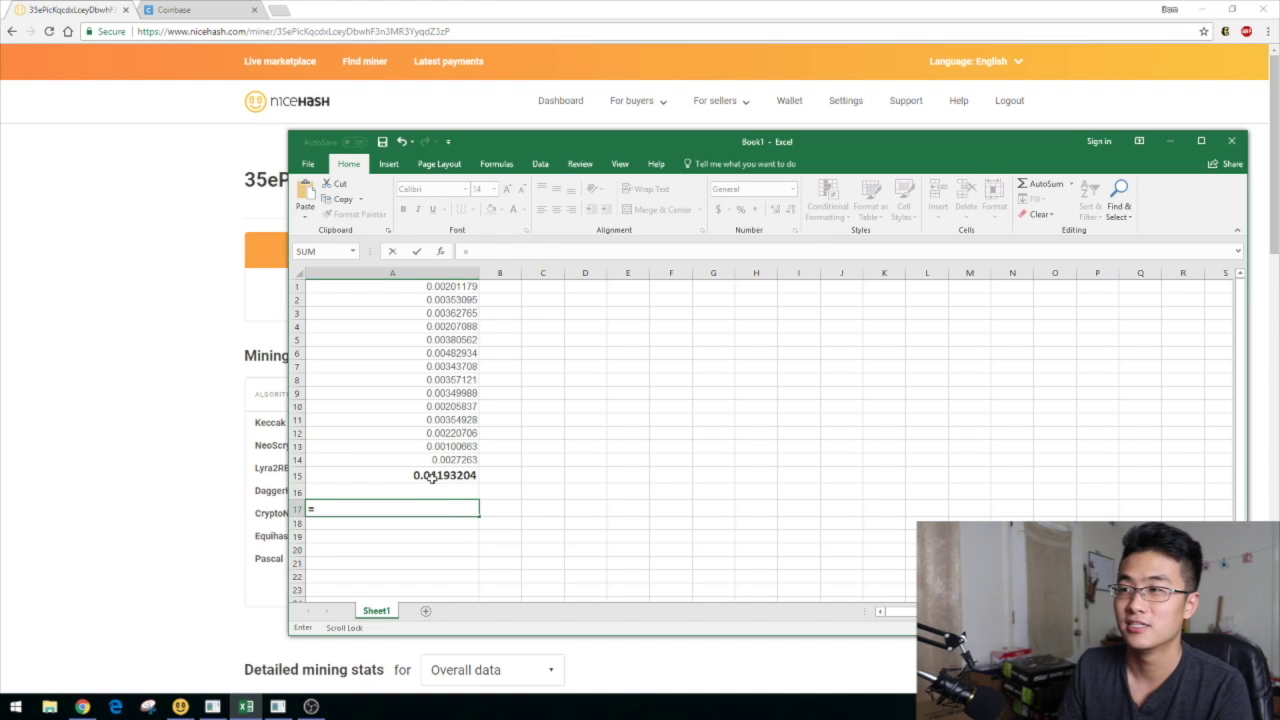
click(433, 477)
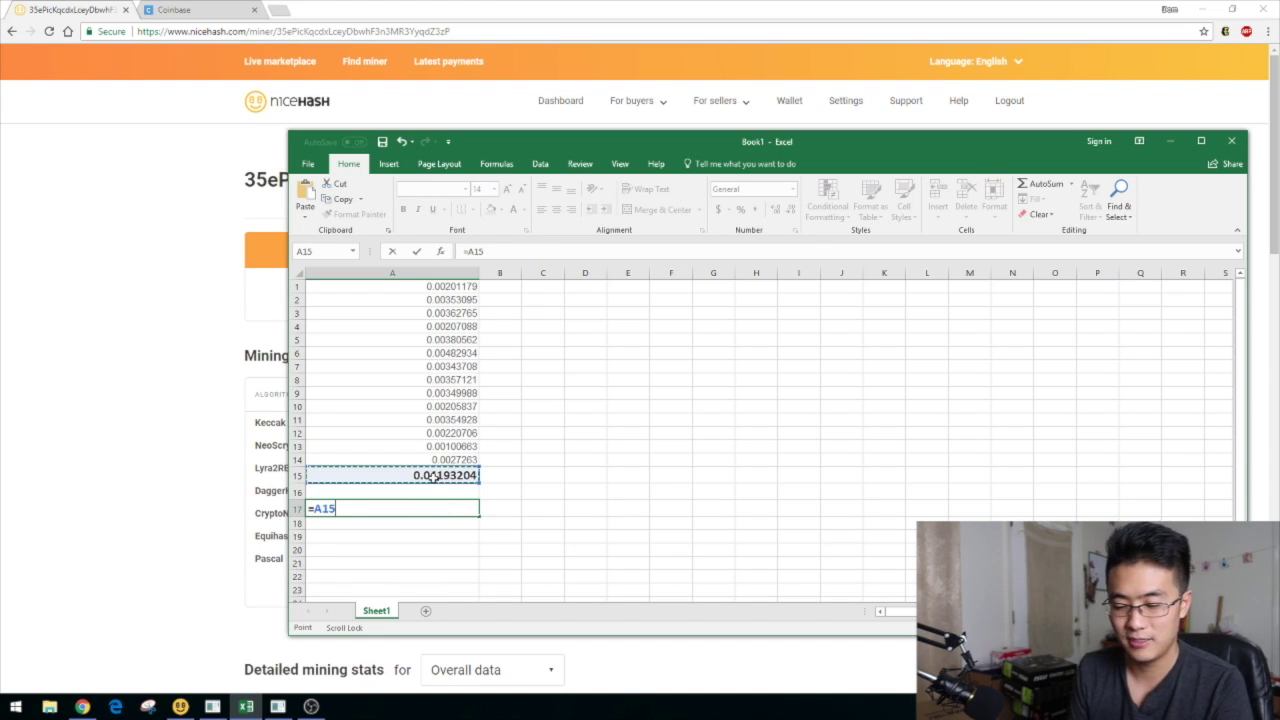
text(*)
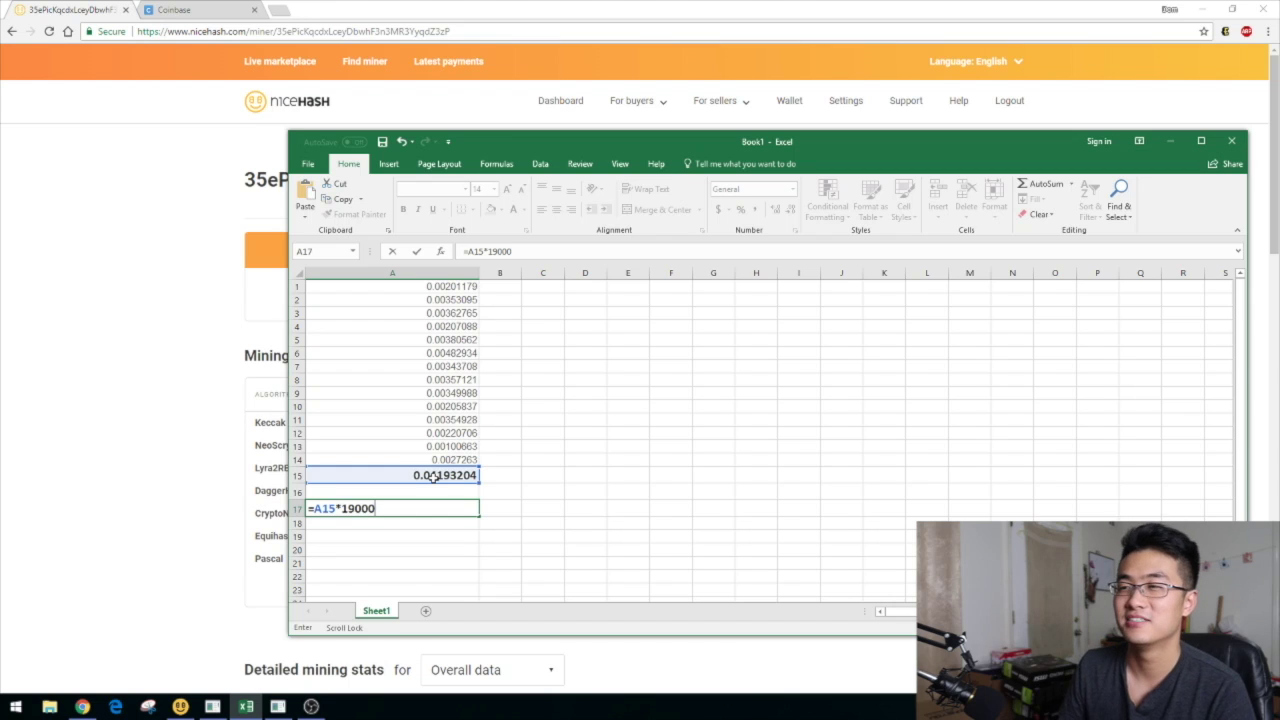
key(Return)
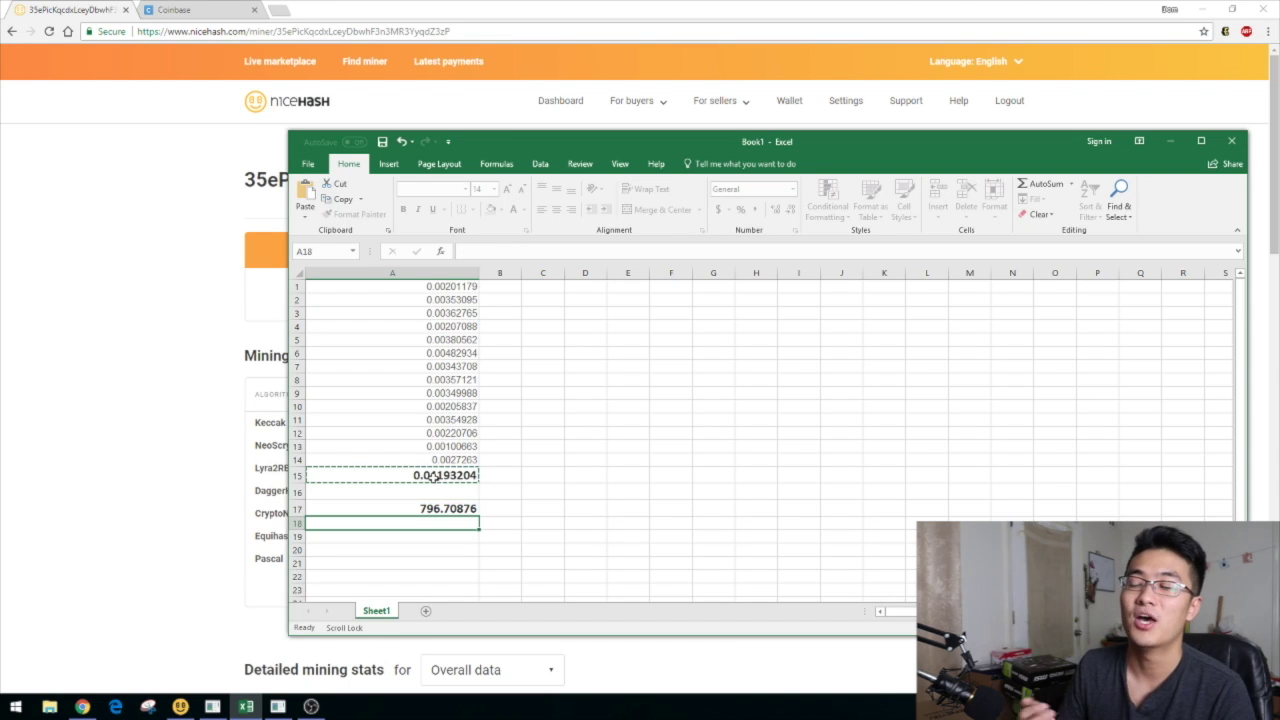